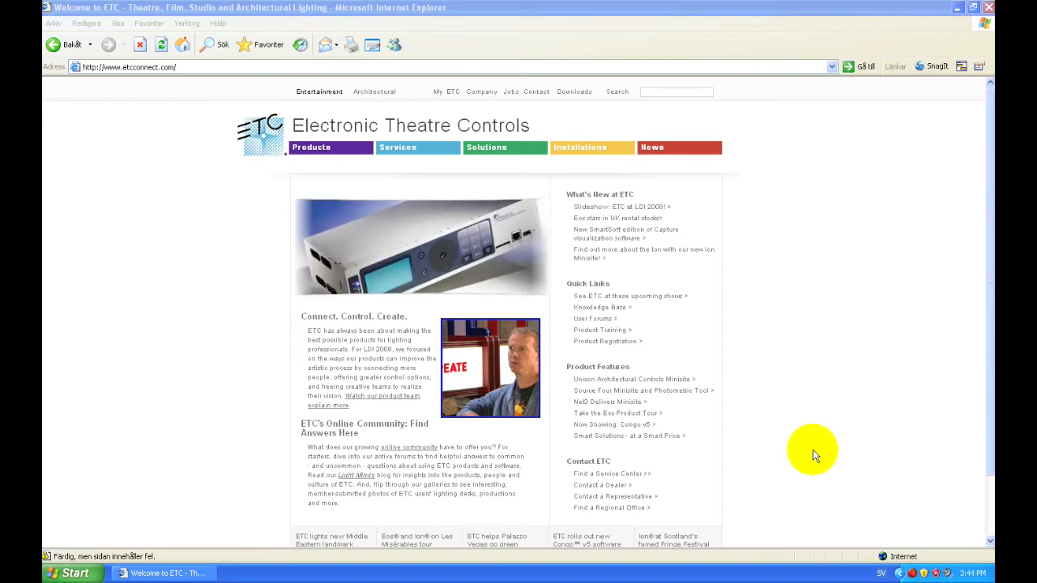
# Open the SmartSoft Examples show files folder from the Start menu.
pyautogui.click(77, 573)
pyautogui.moveTo(94, 525)
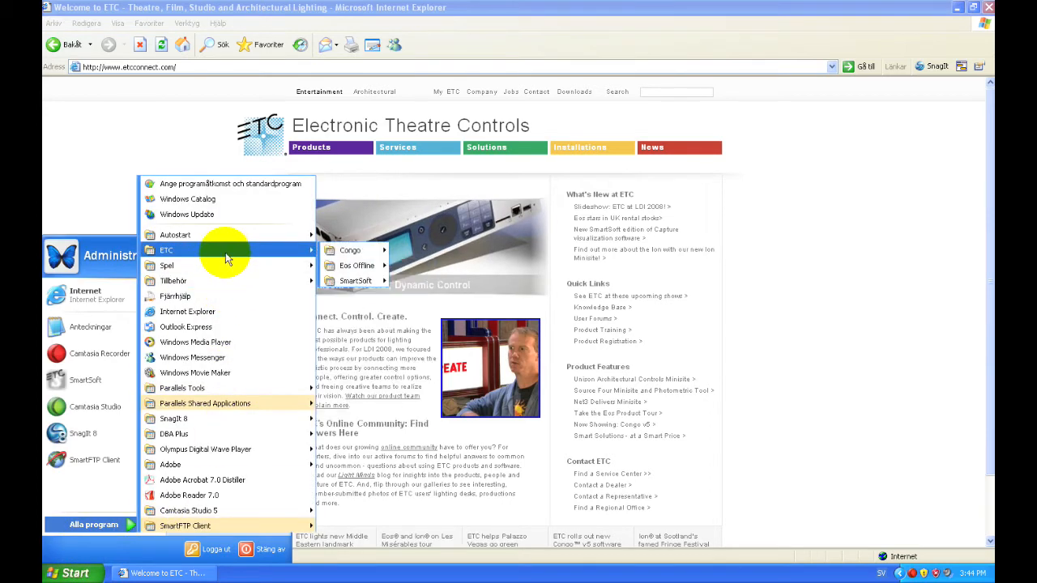
pyautogui.moveTo(227, 250)
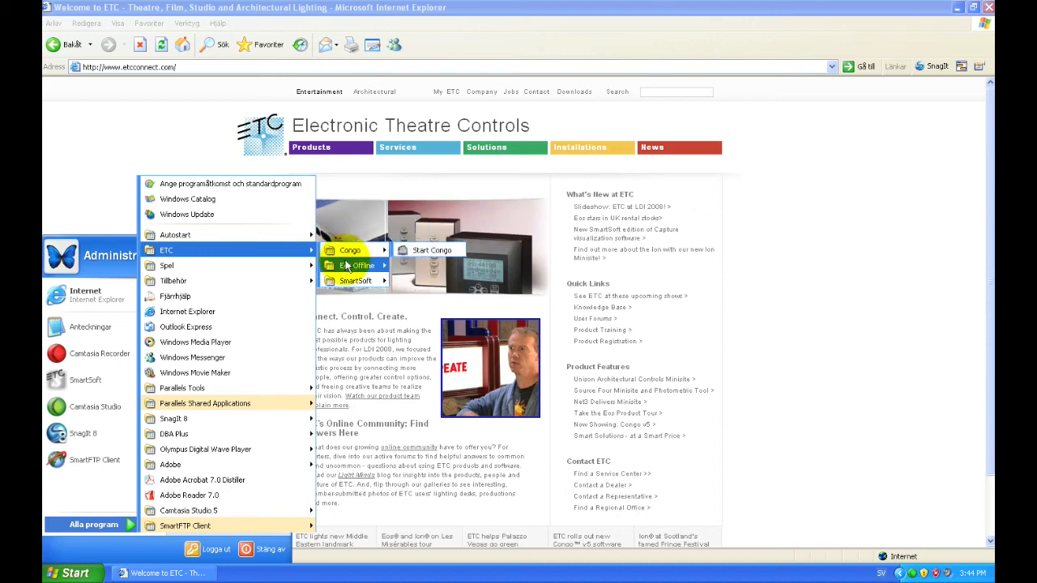
pyautogui.moveTo(354, 280)
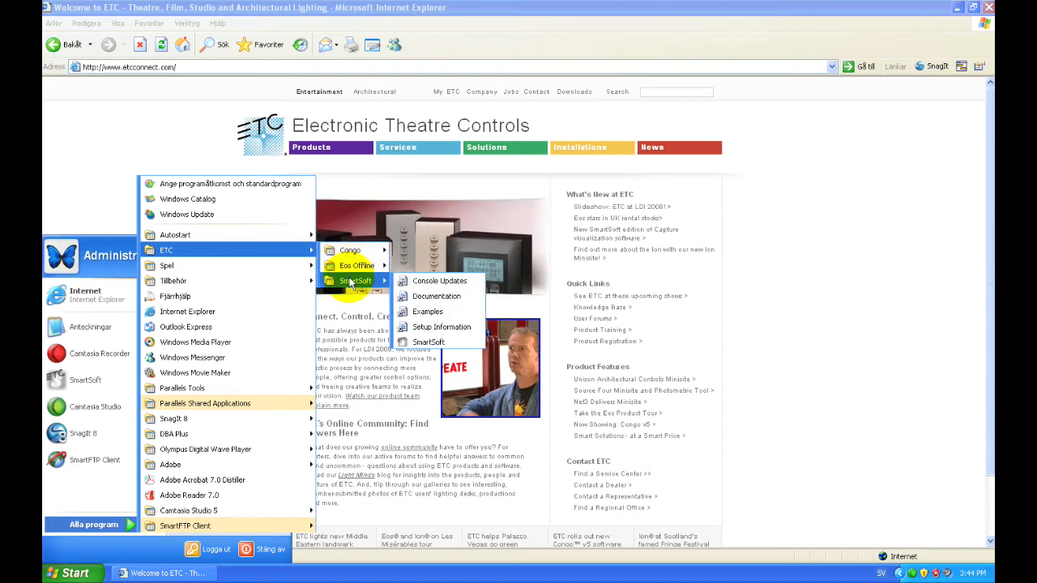
pyautogui.click(440, 316)
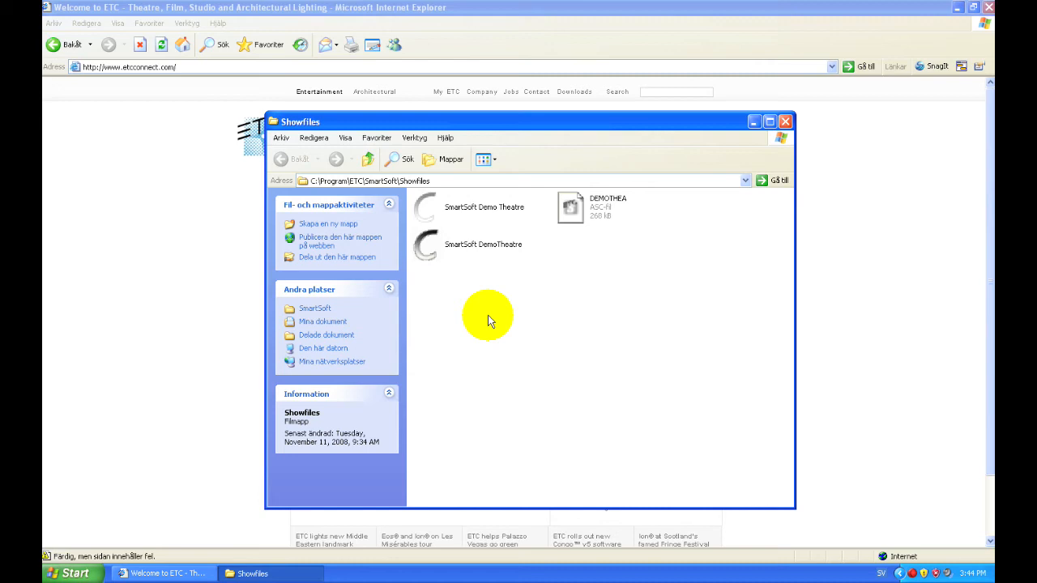
# Launch SmartSoft DemoTheatre from the Showfiles folder and minimize its window.
pyautogui.doubleClick(482, 247)
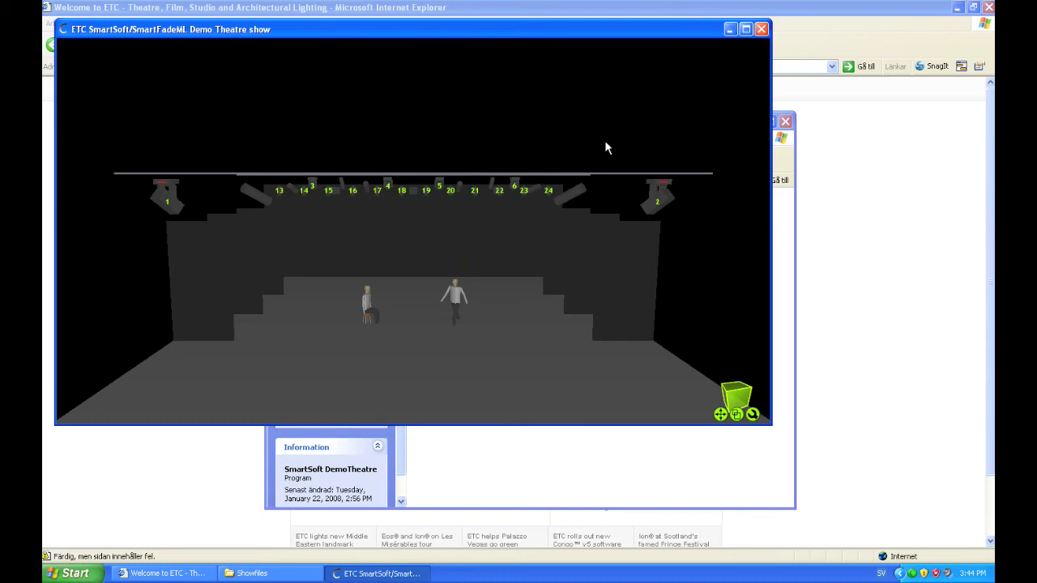
pyautogui.click(731, 30)
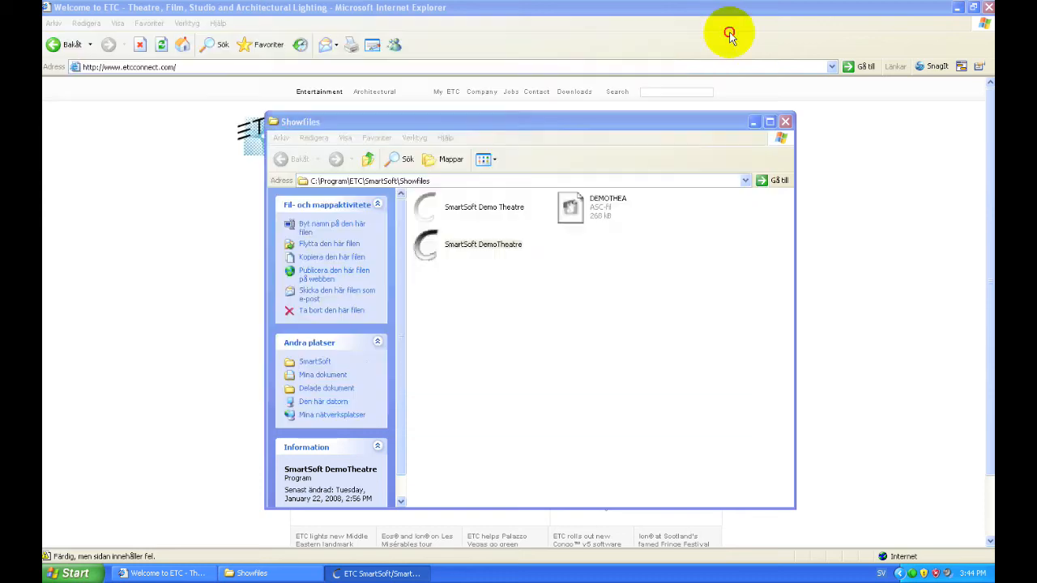
# Start SmartSoft from the Start menu and choose the SmartFade ML console type.
pyautogui.click(77, 574)
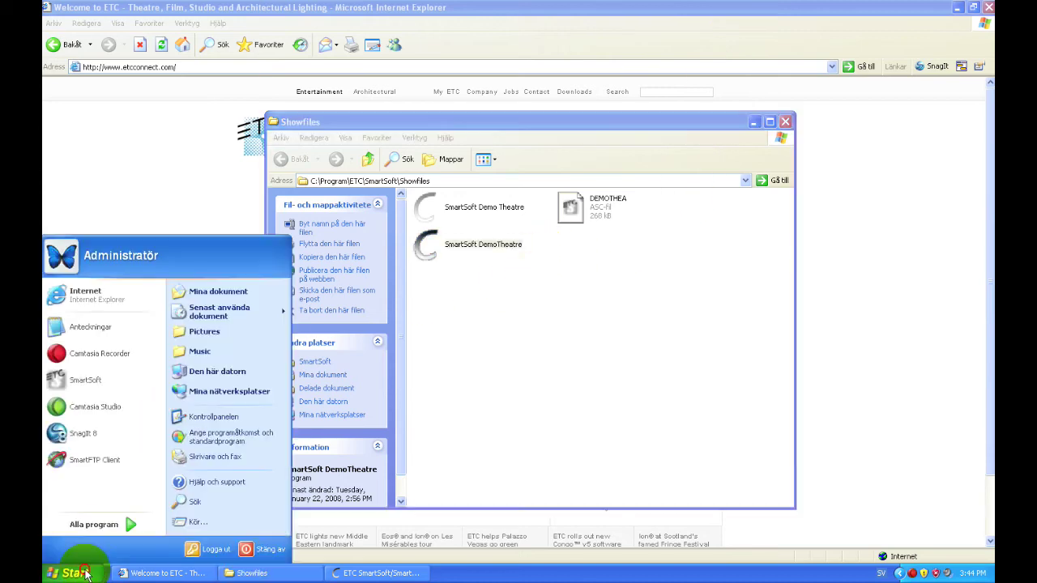
pyautogui.click(94, 525)
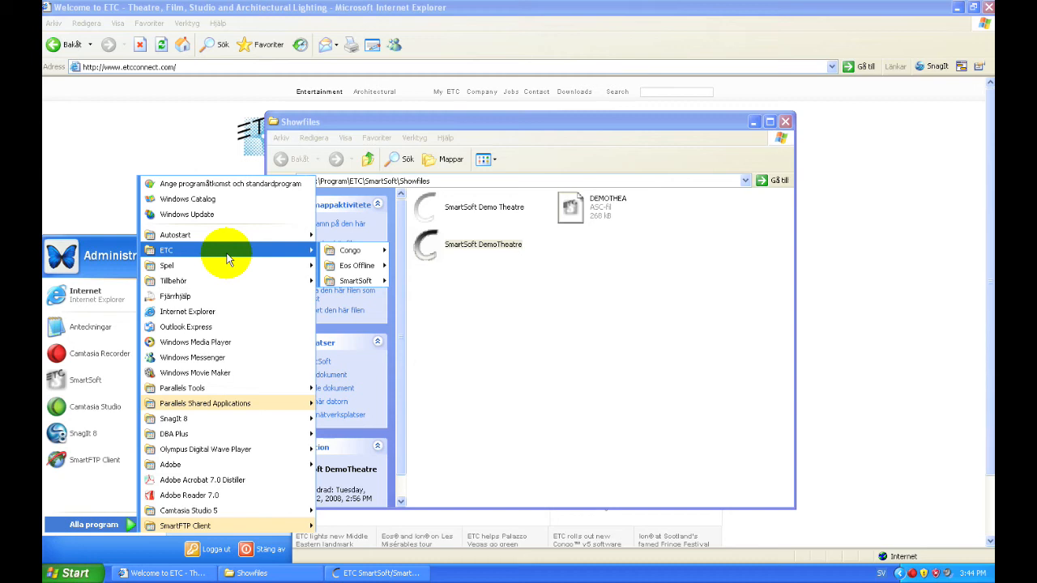
pyautogui.moveTo(166, 250)
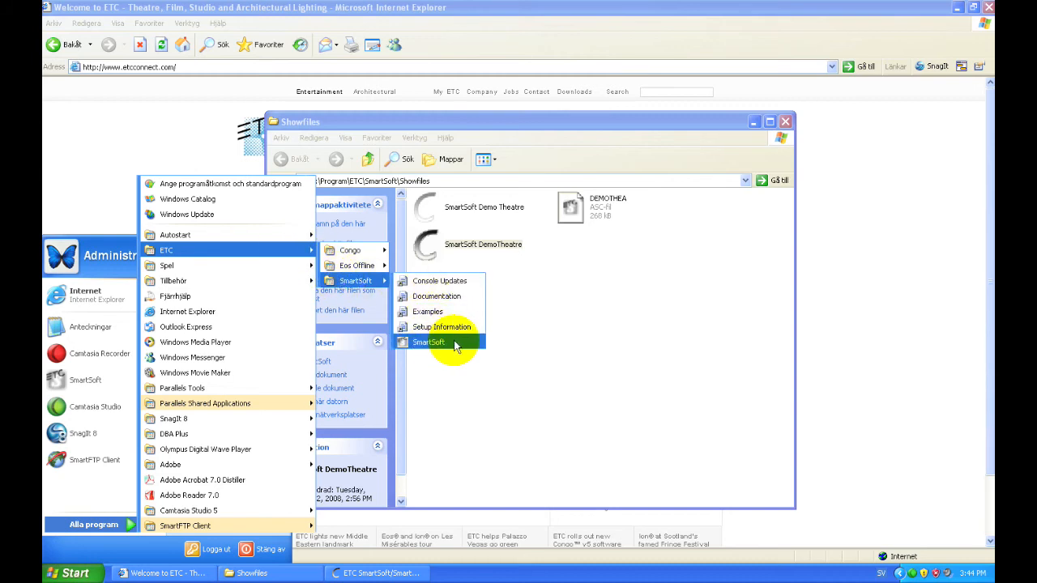
pyautogui.click(456, 345)
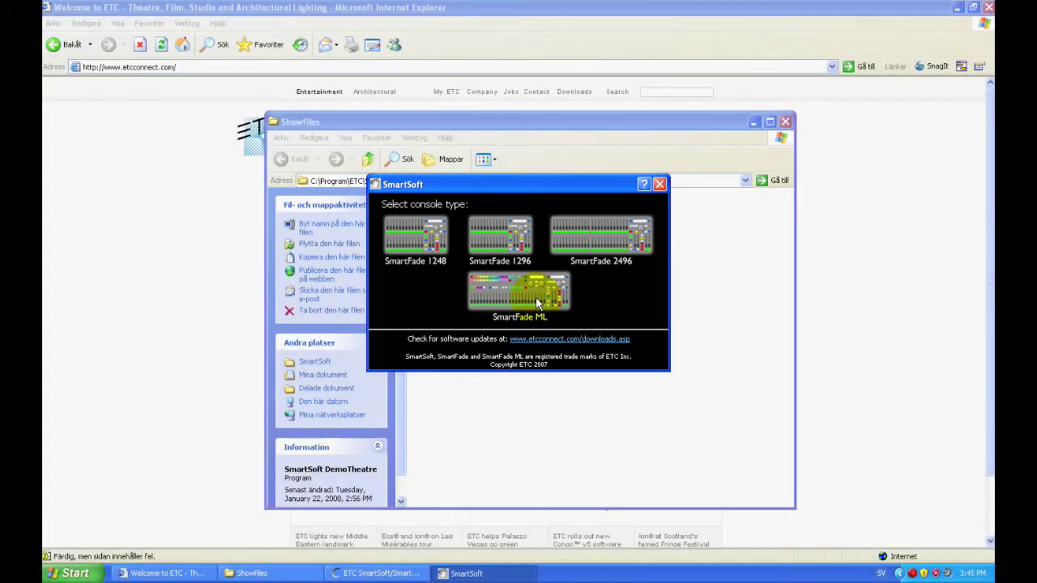
pyautogui.click(535, 297)
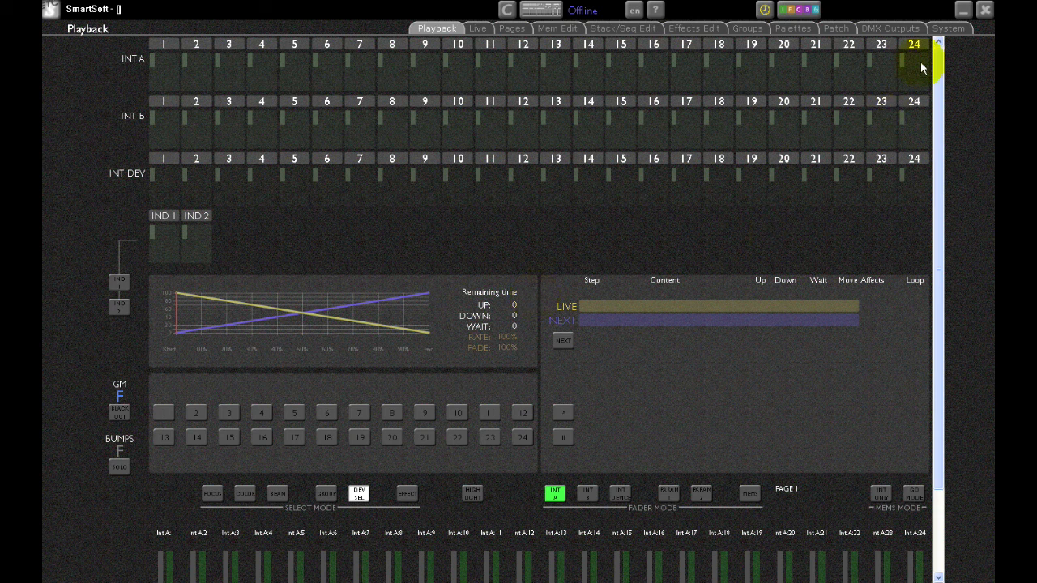
# From the System page, open the DEMOTHEA show file.
pyautogui.click(947, 28)
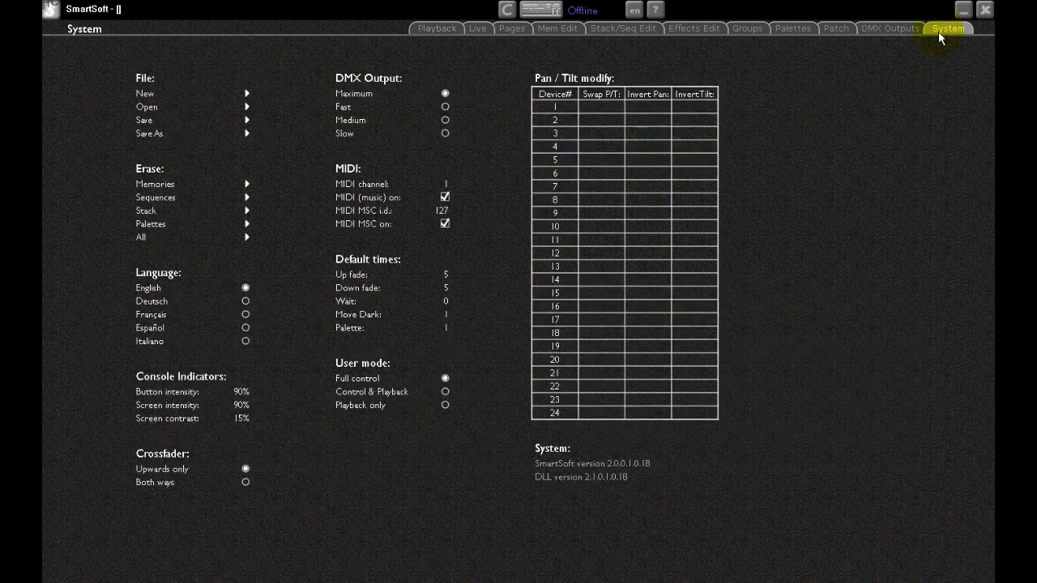
pyautogui.click(208, 110)
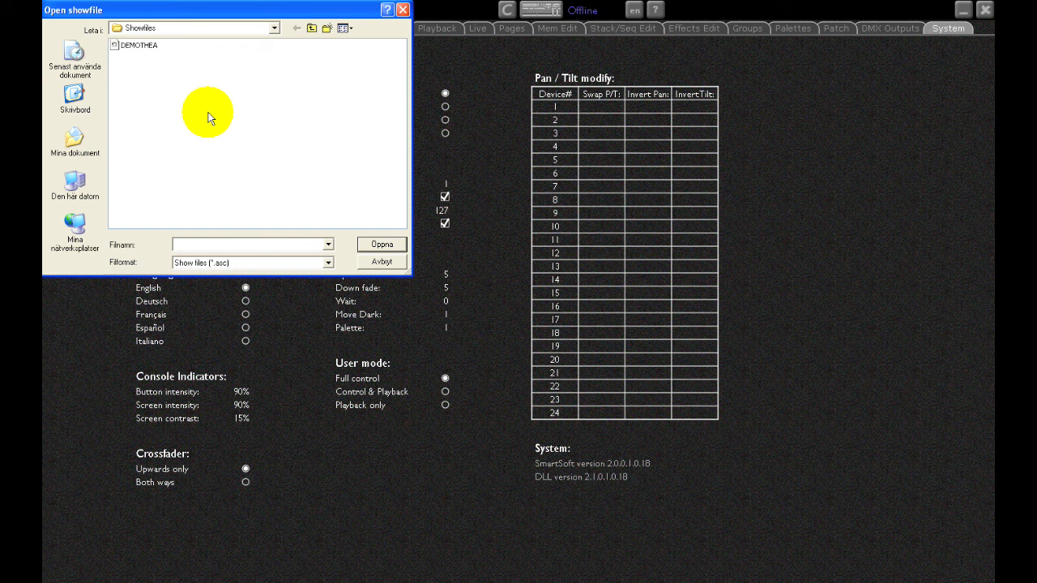
pyautogui.doubleClick(139, 45)
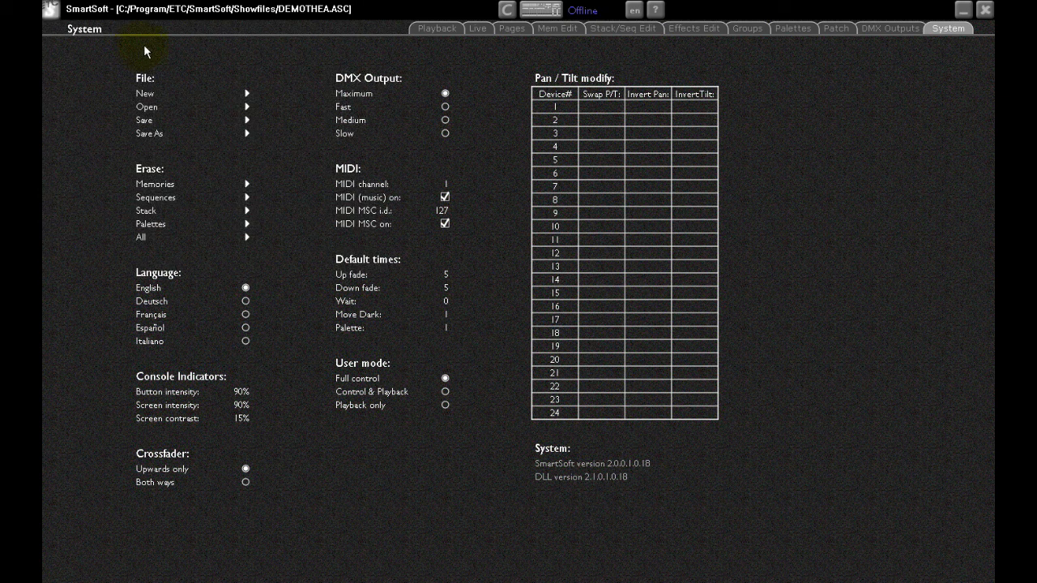
# Show the Capture visualiser with the console faders and raise fader 1 Key light to full.
pyautogui.click(506, 10)
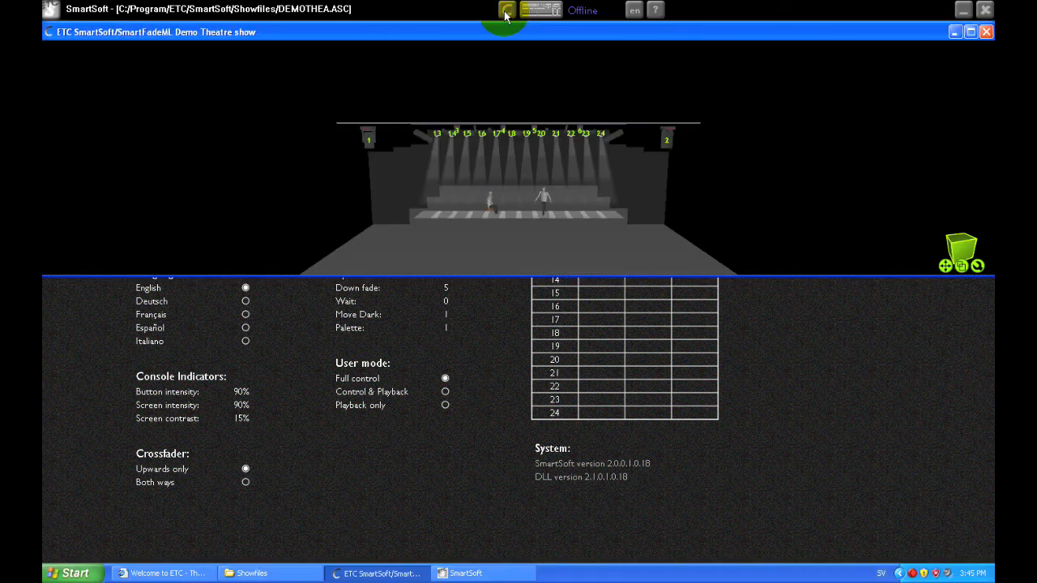
pyautogui.click(531, 11)
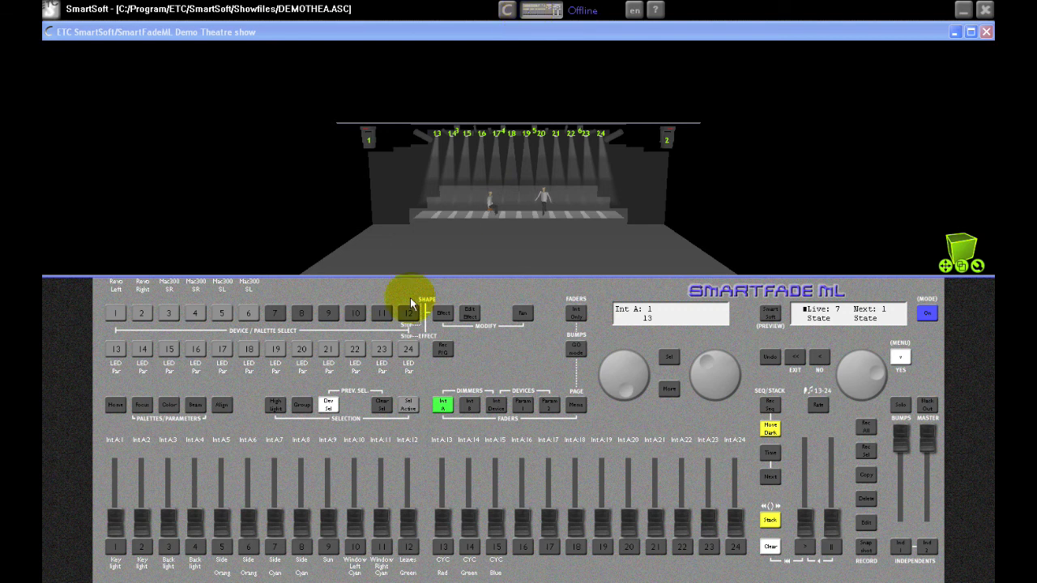
pyautogui.moveTo(115, 525); pyautogui.dragTo(118, 454)
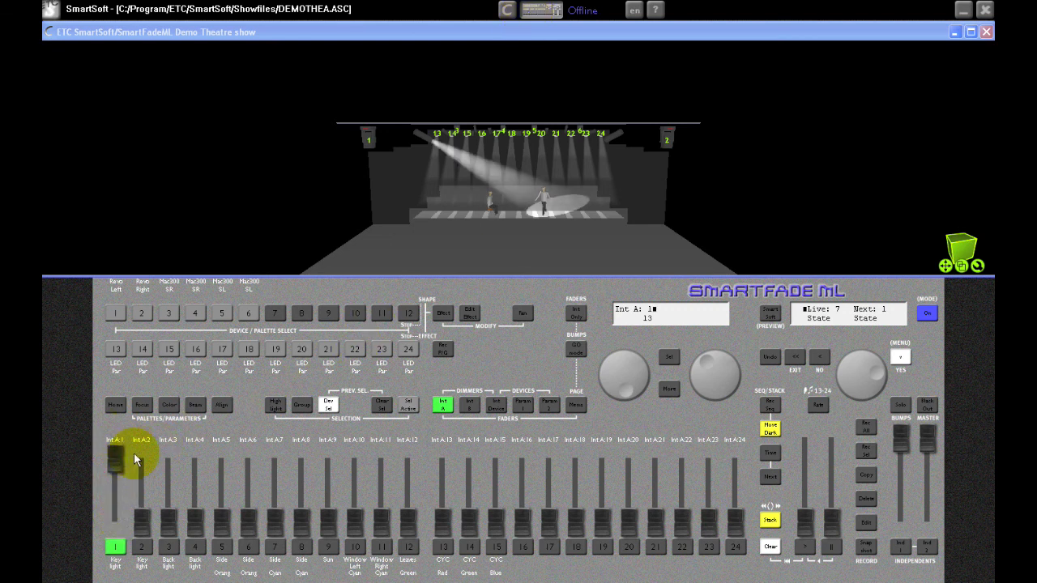